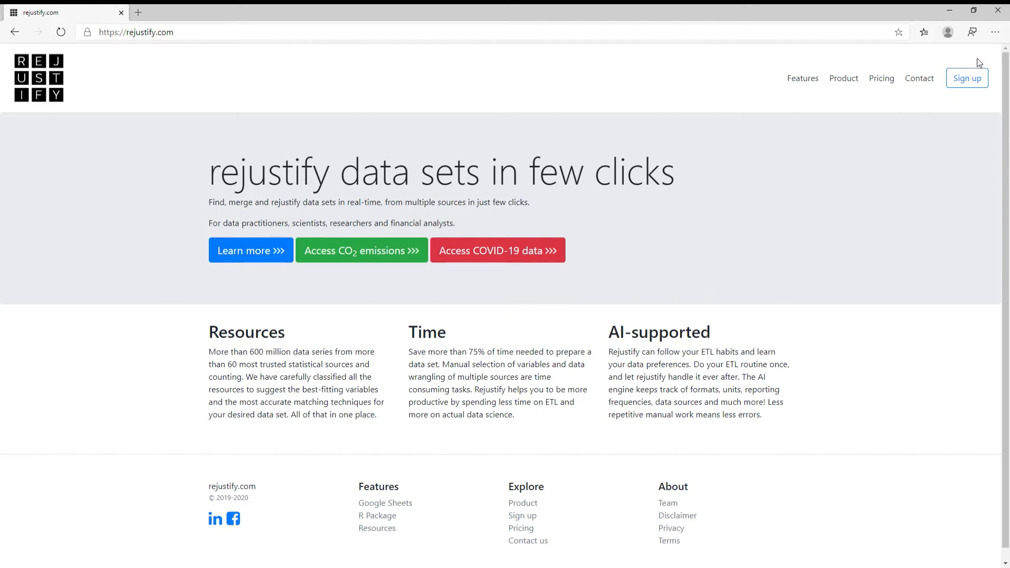
- Replace the rejustify.com homepage address with the pasted link to the example spreadsheet
click(976, 79)
click(243, 38)
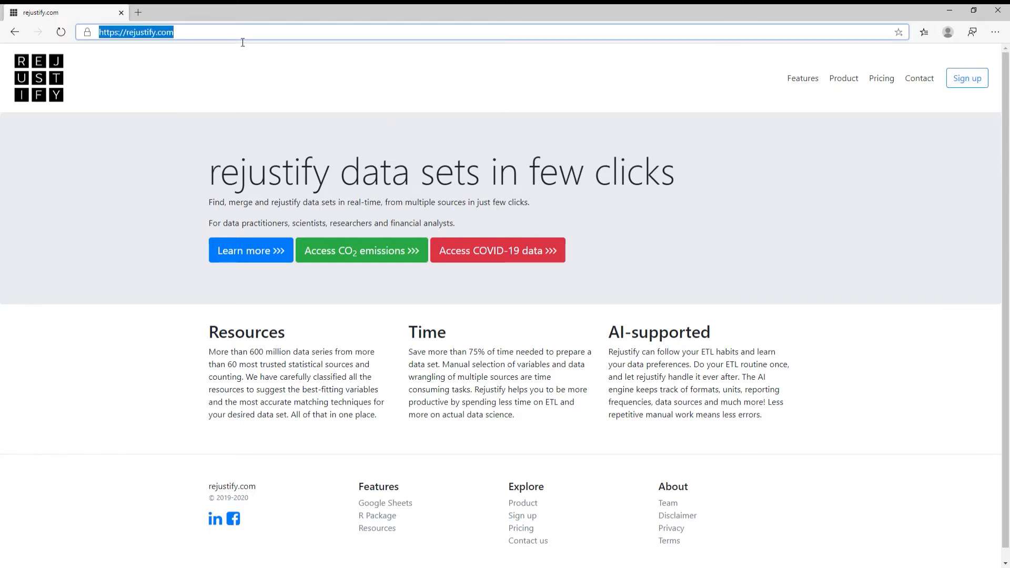
- Load the 'Example for rejustify.com' spreadsheet and scroll down to the green country/year table
key(Return)
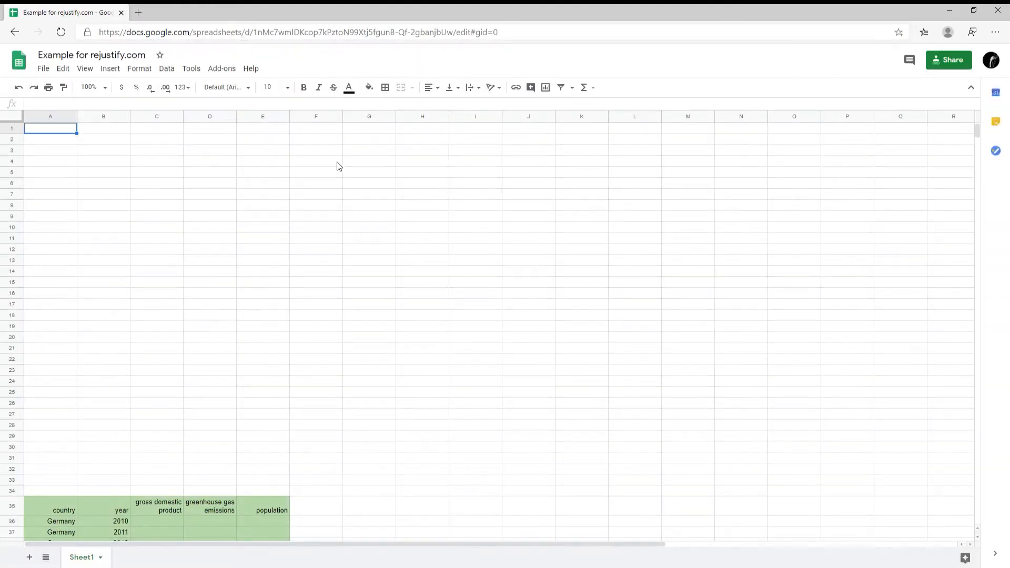
scroll(332, 161, down, 2)
scroll(332, 161, down, 7)
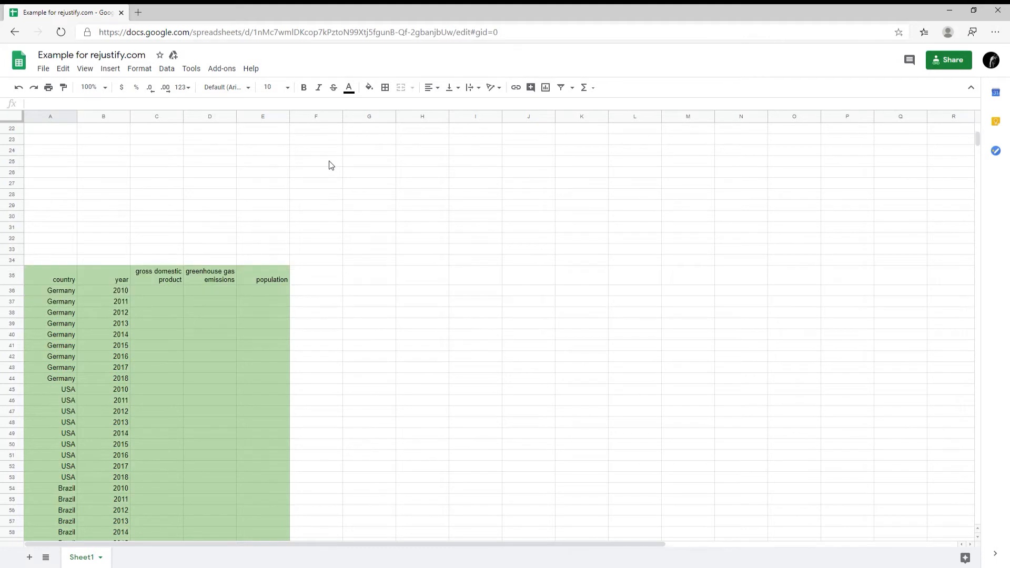
scroll(327, 170, down, 1)
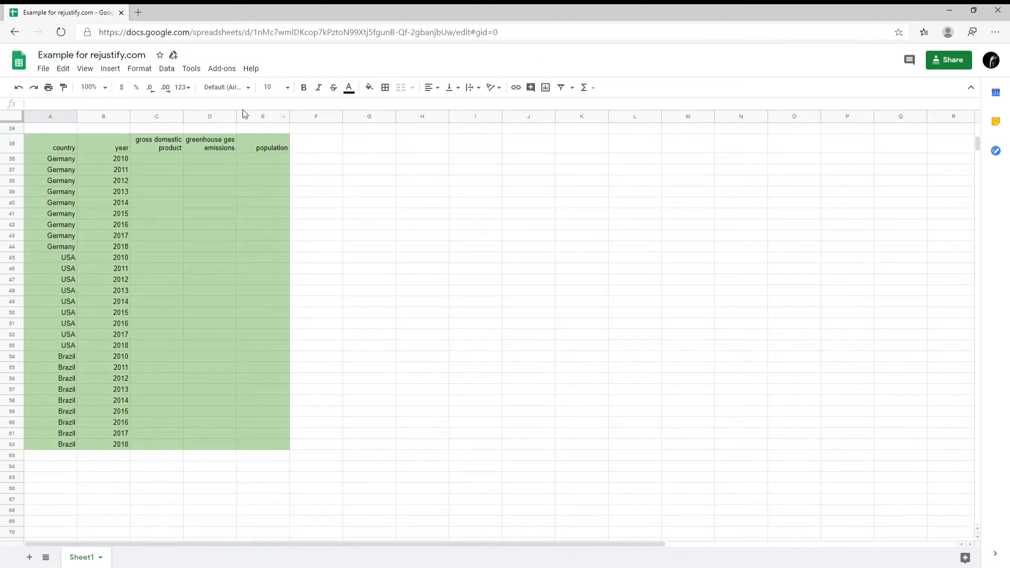
- Launch Rejustify data from the Add-ons menu to show its sidebar
click(229, 74)
mouse_move(247, 113)
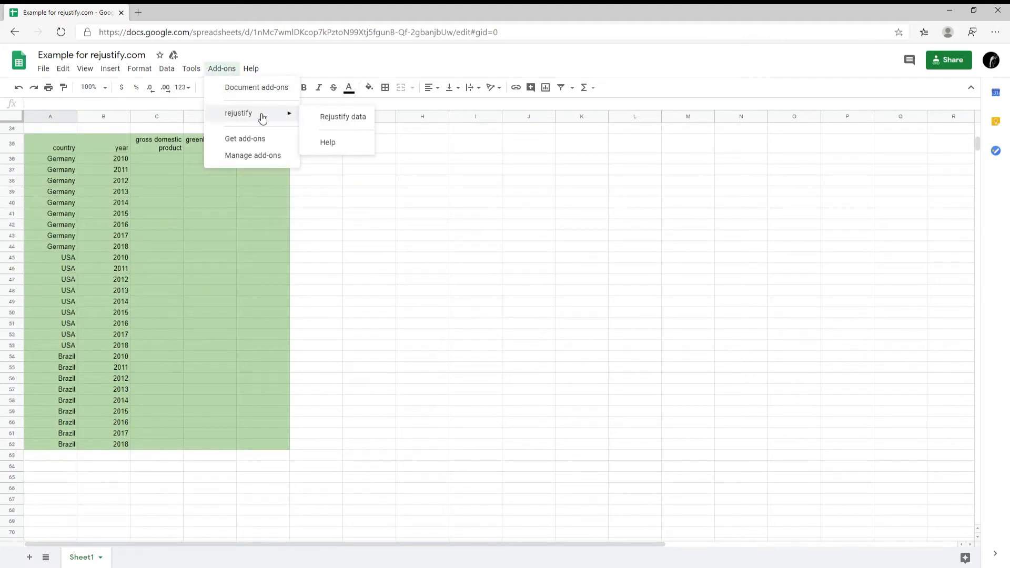
click(320, 117)
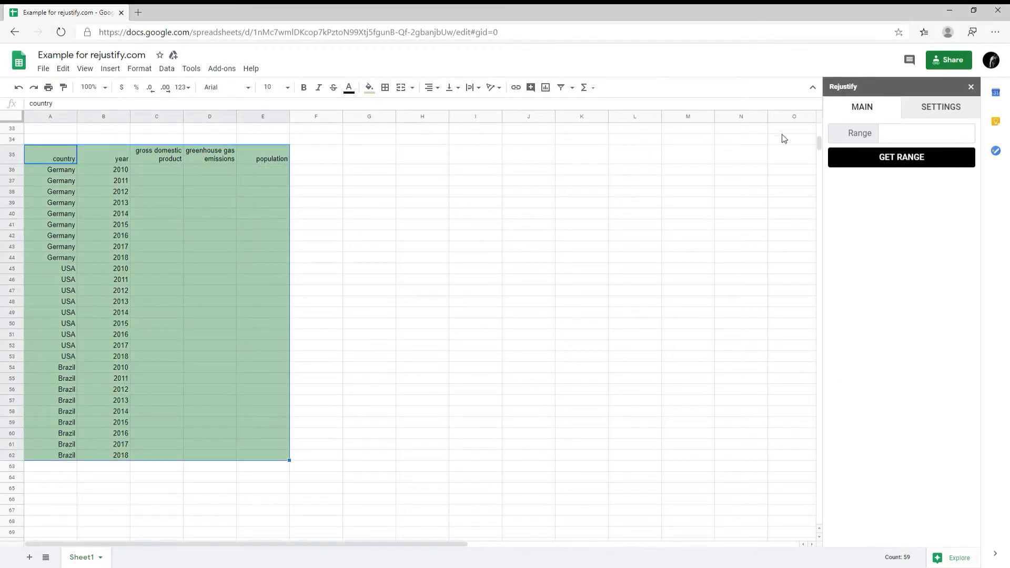
- Capture the table range A35:E62 in Rejustify and expand the analysis options
click(878, 160)
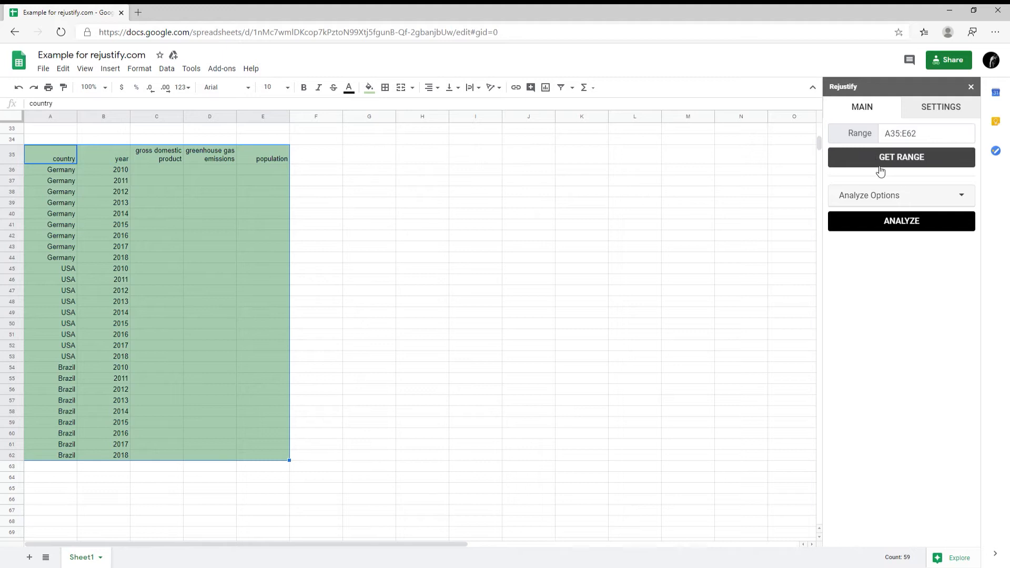
click(885, 197)
click(887, 196)
click(887, 198)
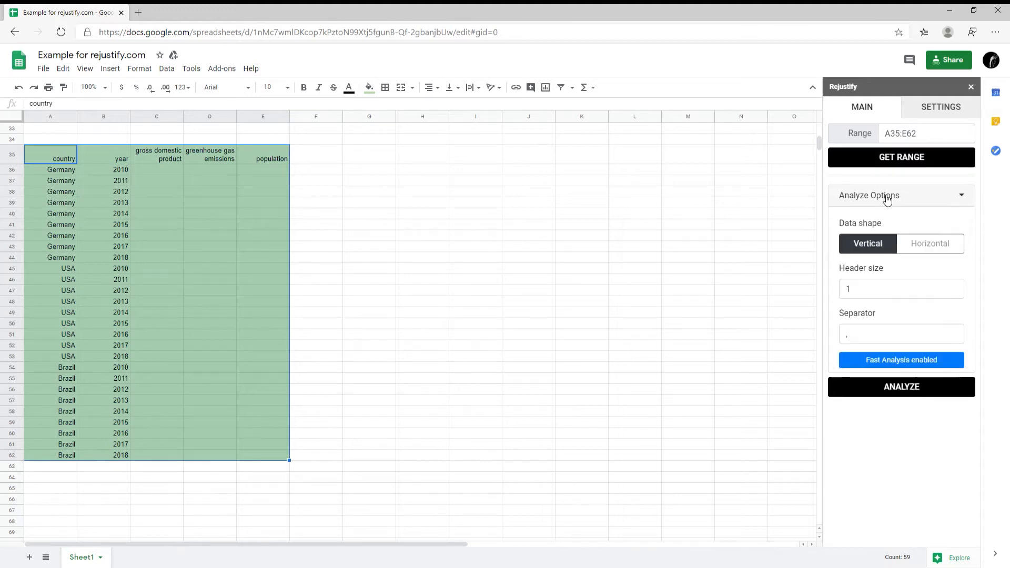
- Run the analysis and scroll the sidebar to the column classification results
click(926, 395)
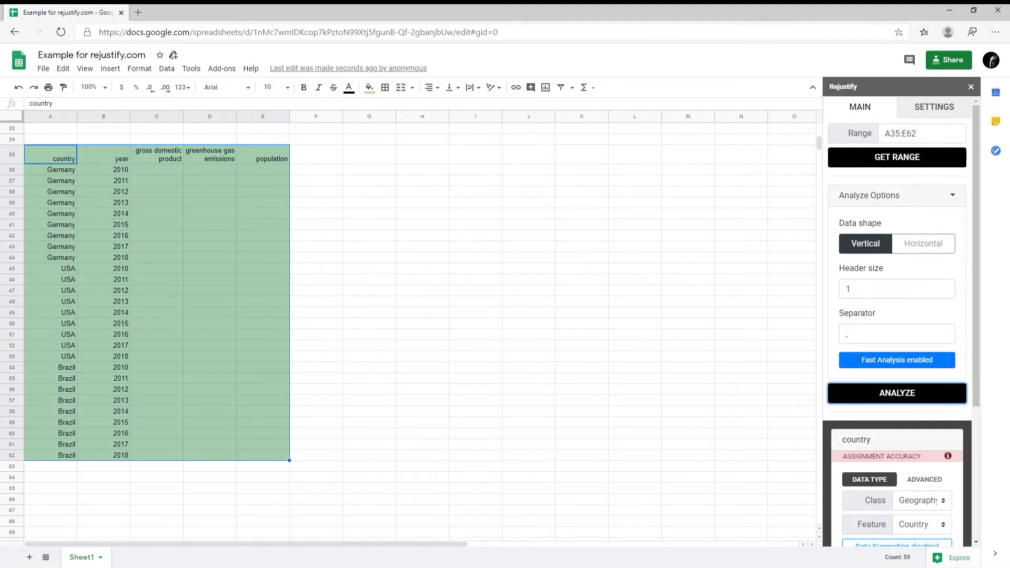
scroll(779, 284, down, 1)
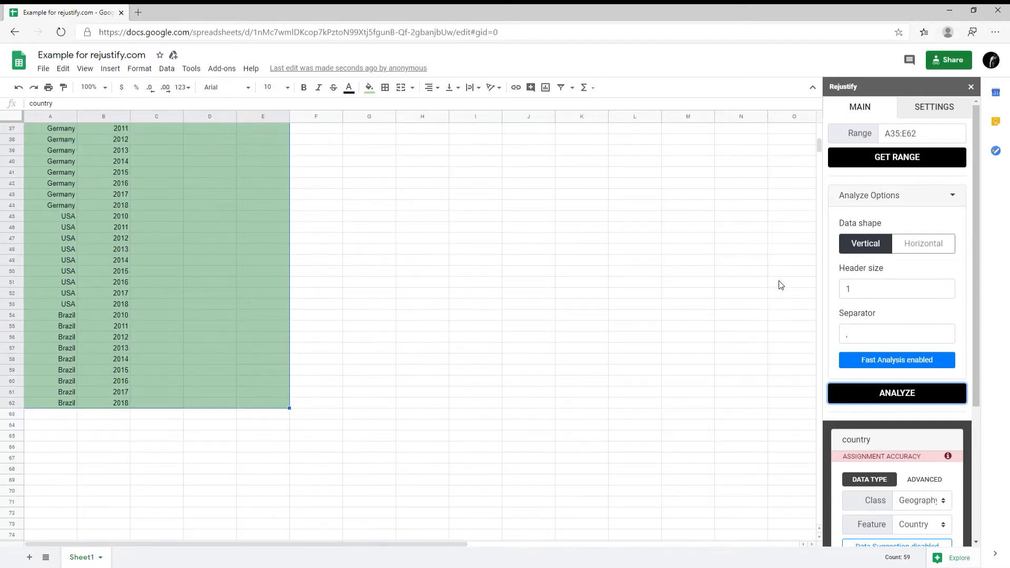
scroll(780, 284, up, 1)
scroll(939, 311, down, 2)
scroll(939, 311, up, 2)
scroll(941, 314, down, 3)
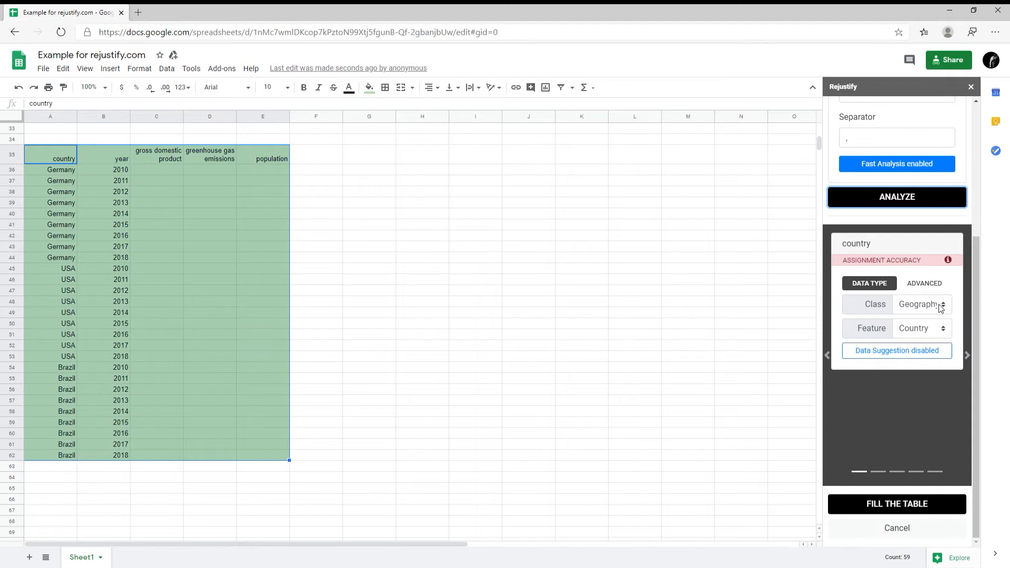
- Confirm the country column as Geography/Country and the year column as Time/Year
click(941, 308)
click(941, 308)
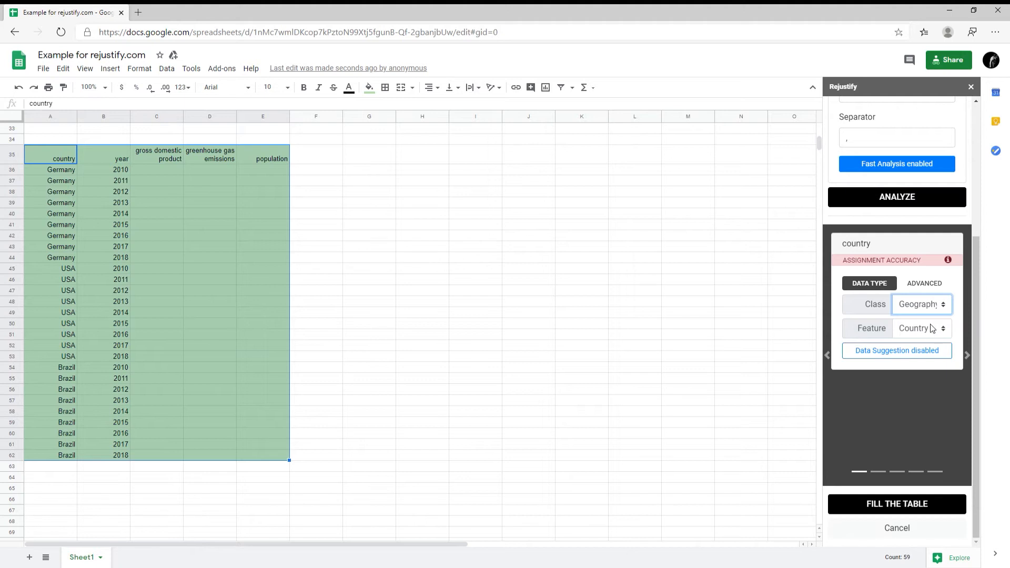
click(935, 328)
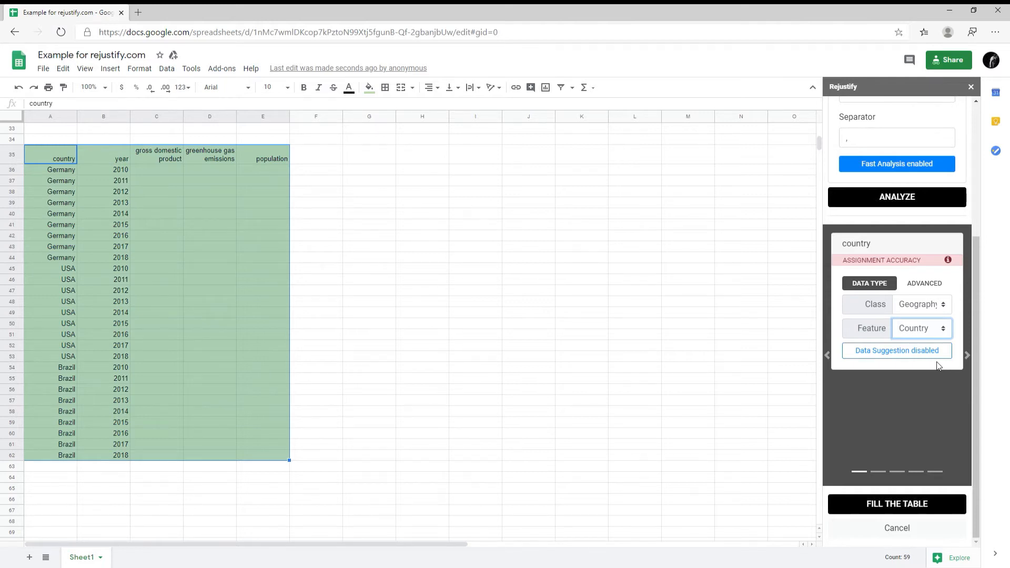
click(968, 356)
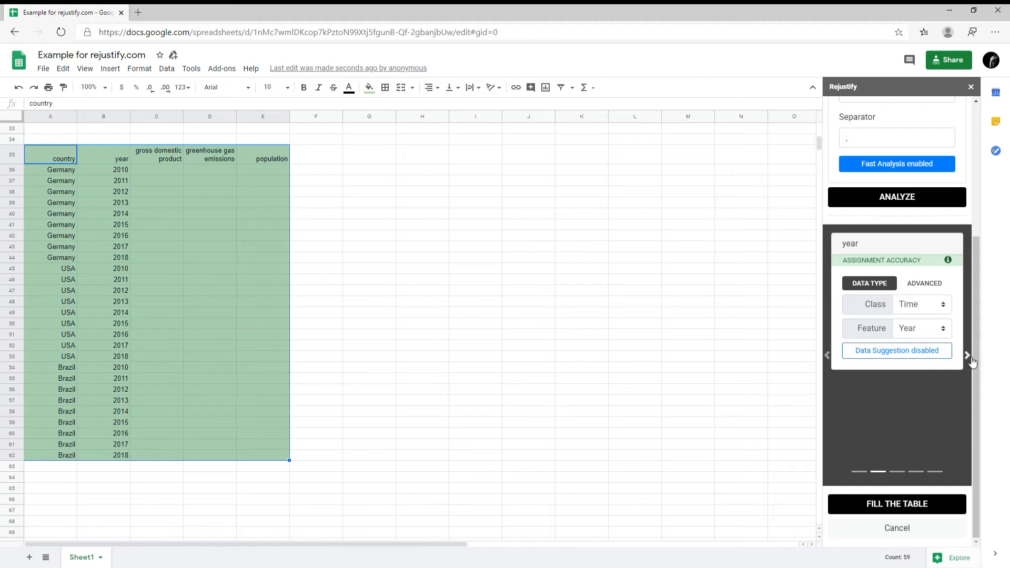
click(922, 305)
click(968, 355)
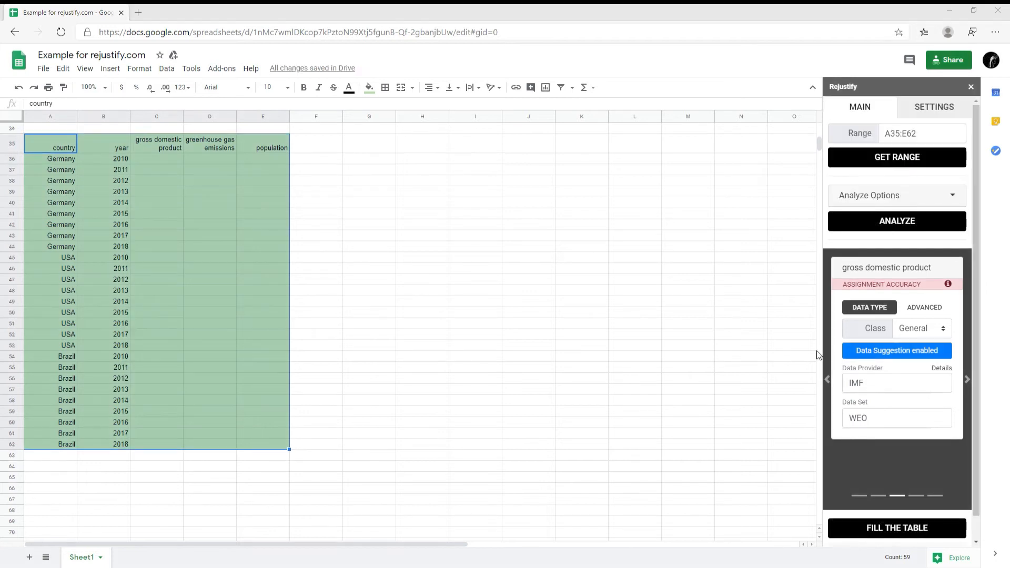
- Source the gross domestic product column from IMF's WEO data set
drag(883, 383, 838, 381)
text(imf)
click(859, 400)
click(878, 413)
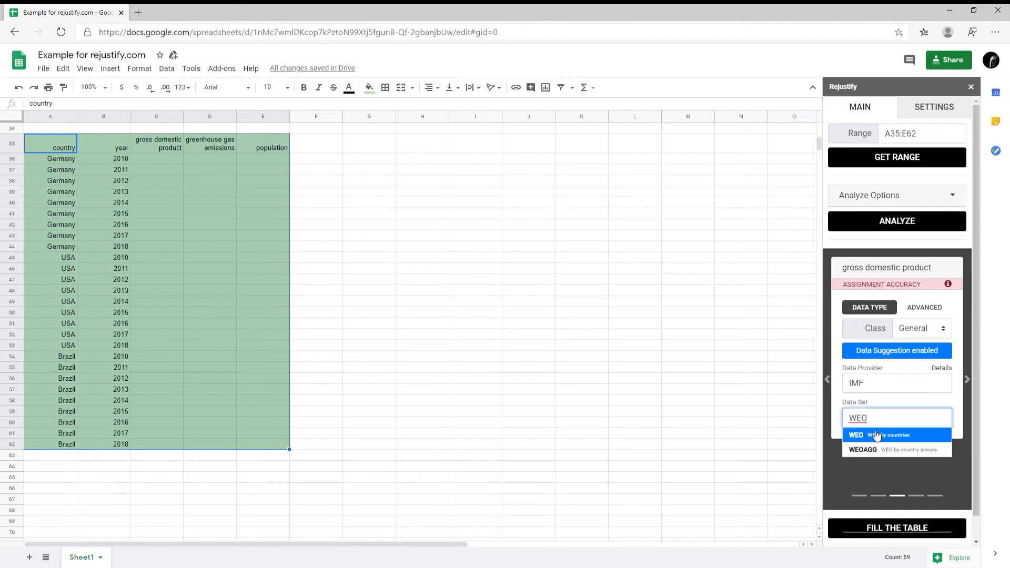
click(875, 435)
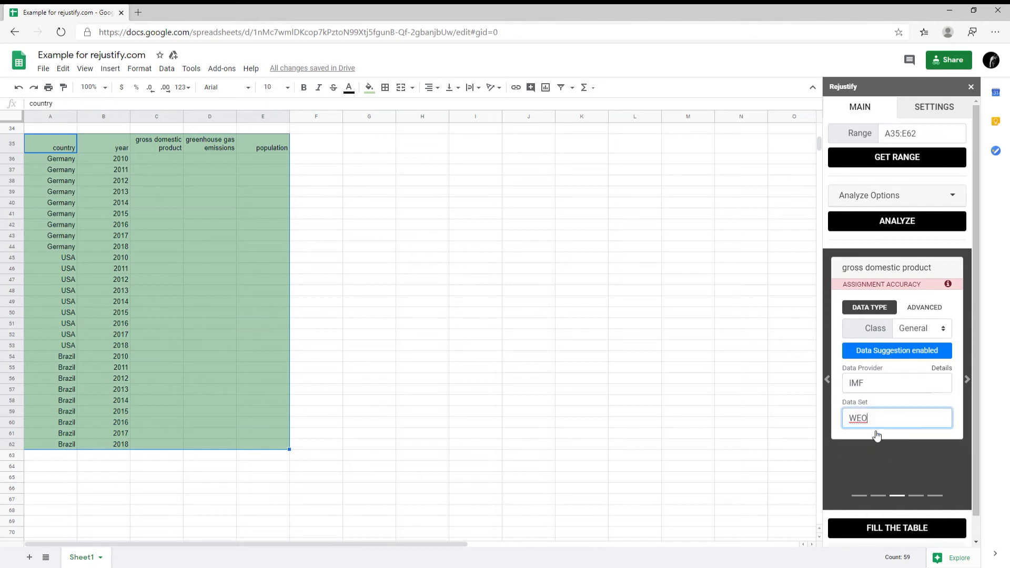
- Set greenhouse gas emissions to General class, sourced from OECD's CSPCUBE data set
click(968, 381)
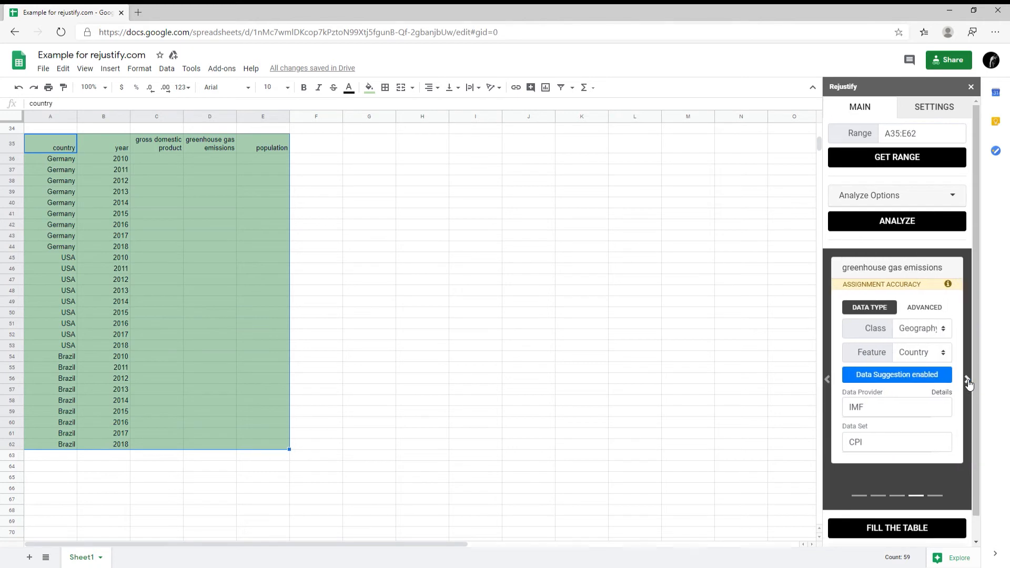
click(937, 330)
click(927, 396)
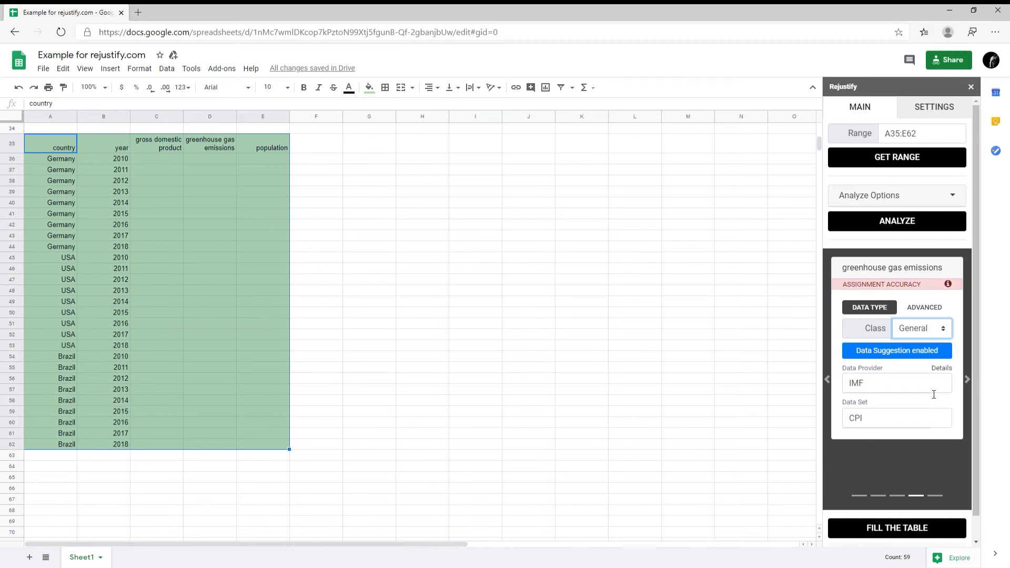
drag(933, 392, 837, 387)
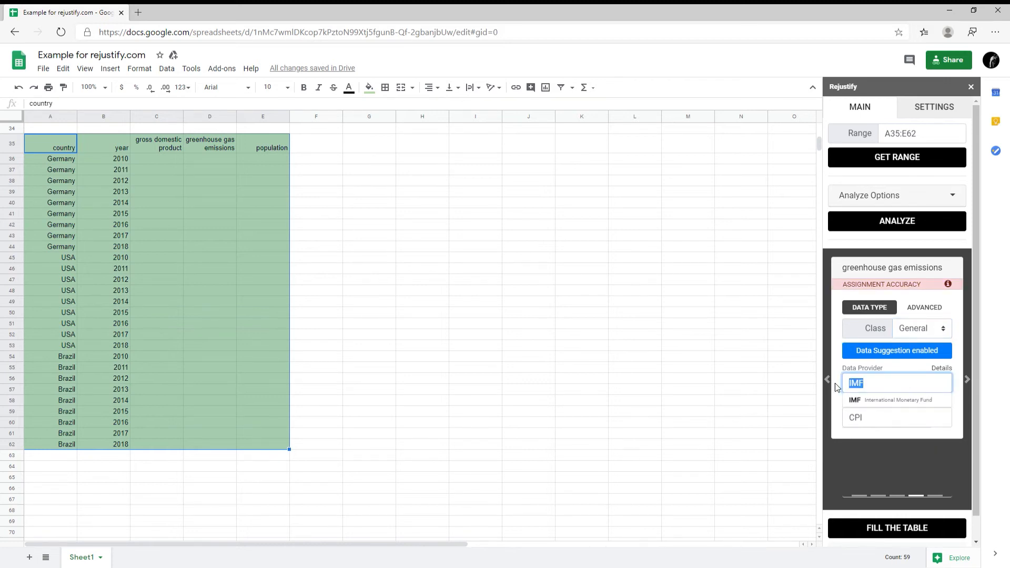
text(OECD)
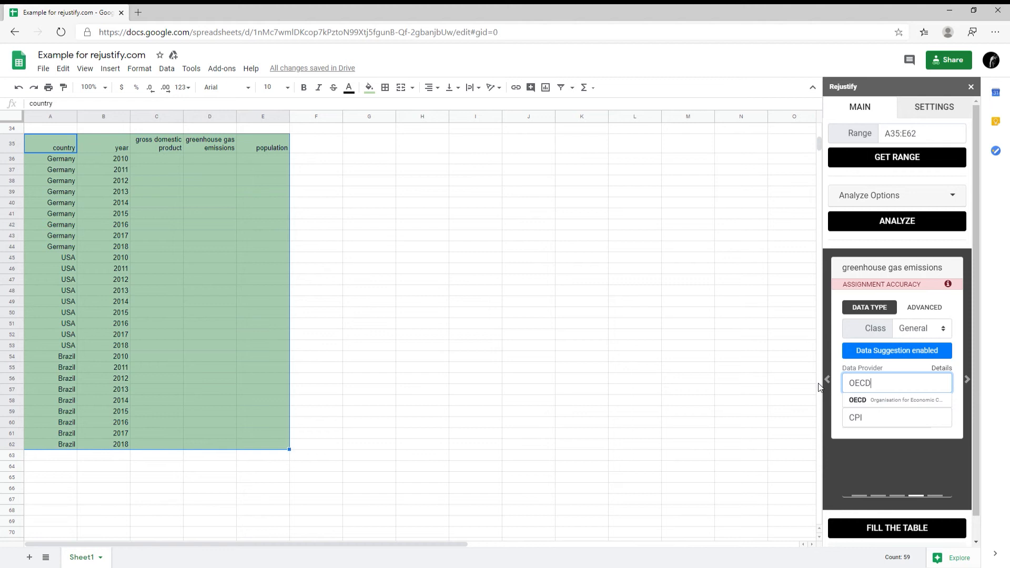
click(858, 400)
double_click(880, 417)
text(P)
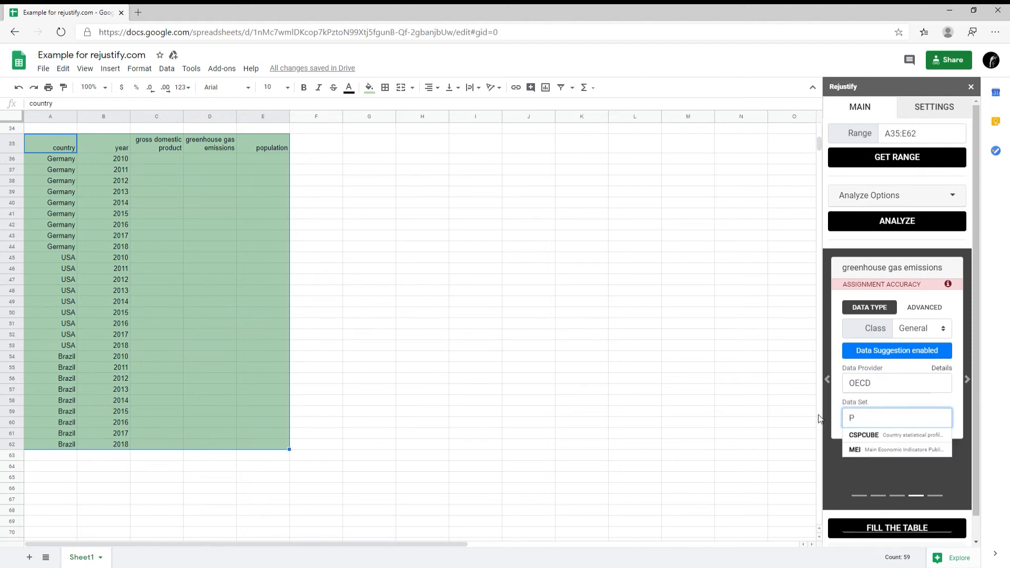
text(ROFILE)
click(864, 435)
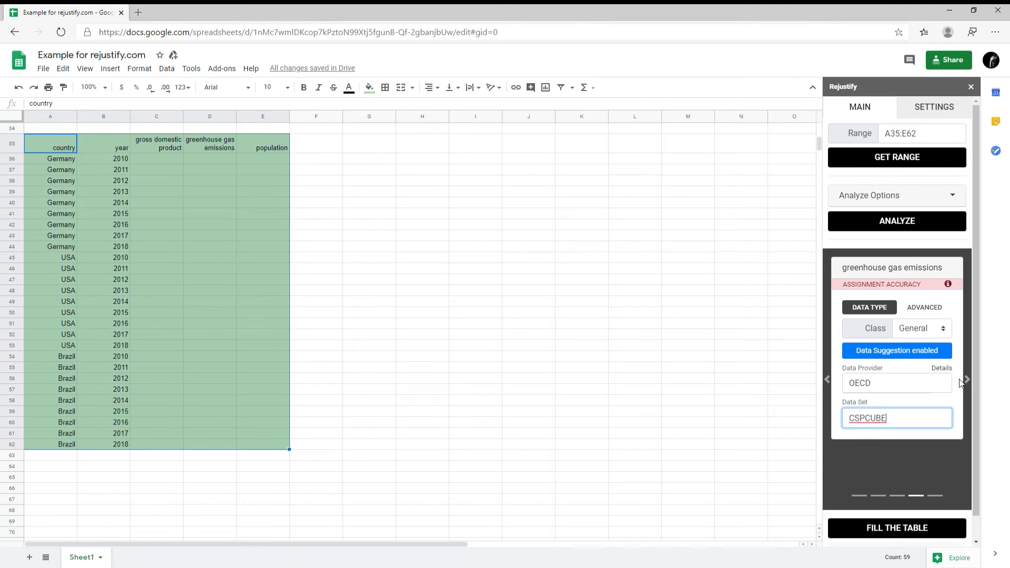
click(967, 379)
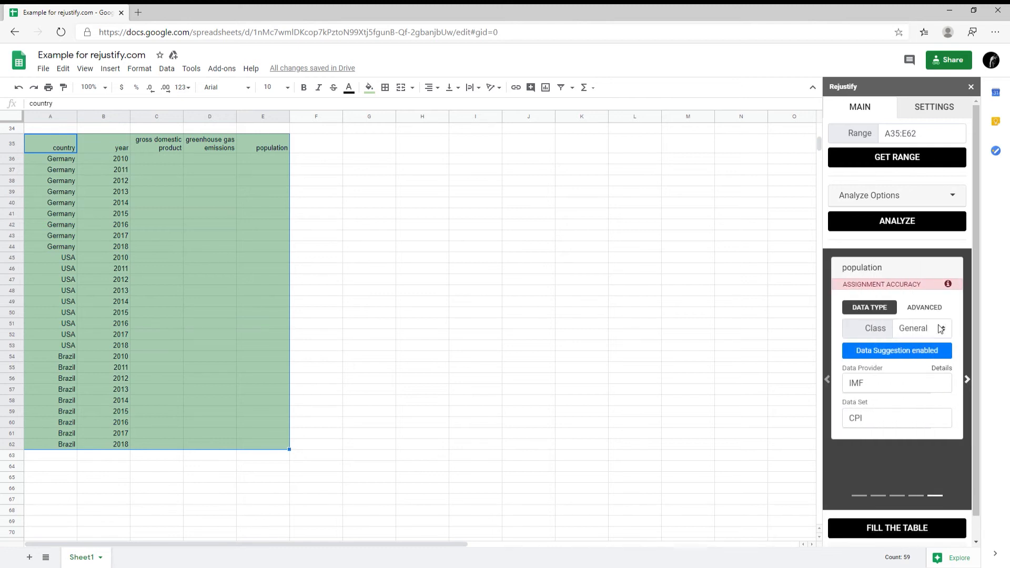
- Set population's provider to UNDATA with the DF_UNDATA_WPP data set, then fill the table
click(843, 383)
text(UNDATA)
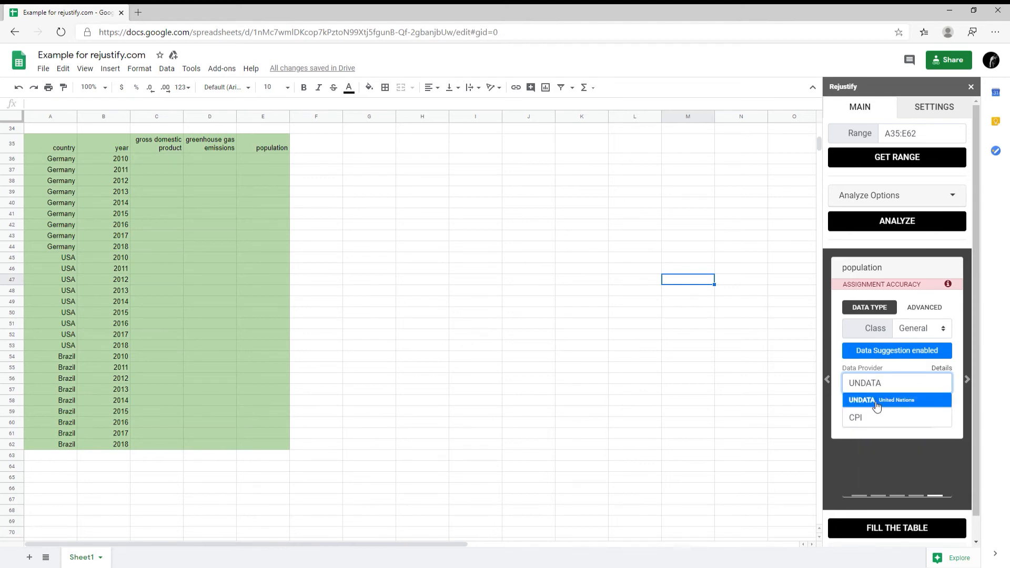
click(876, 400)
click(863, 417)
text(POPULATION)
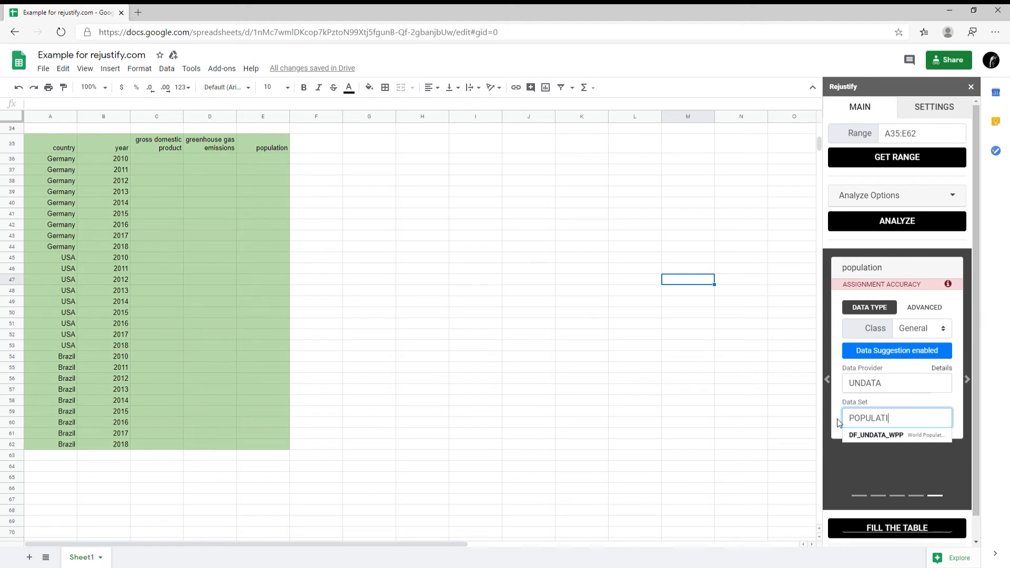
click(859, 435)
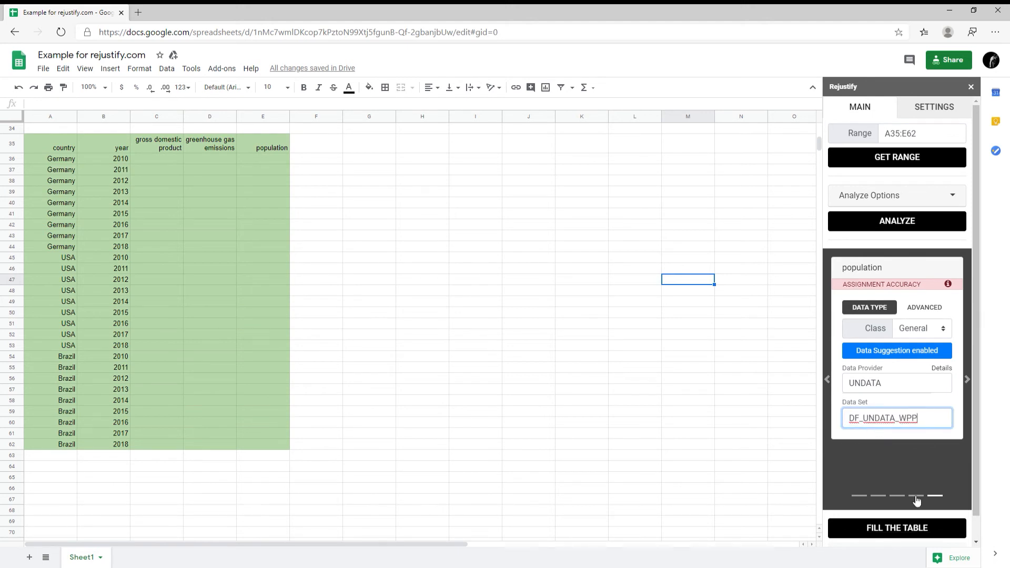
click(914, 528)
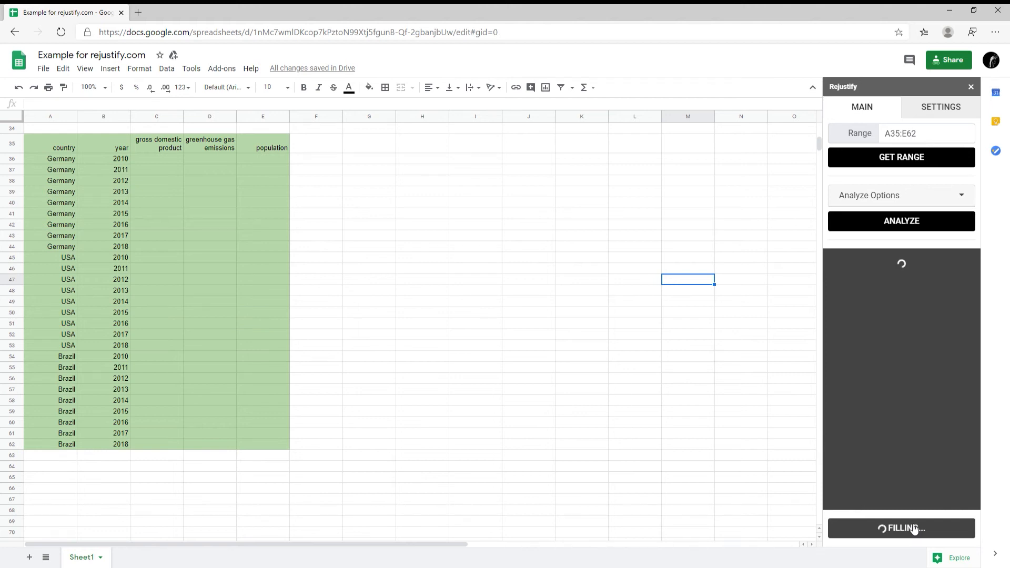
- Fill columns C–E with GDP, emissions and population values and select cells to review
click(913, 528)
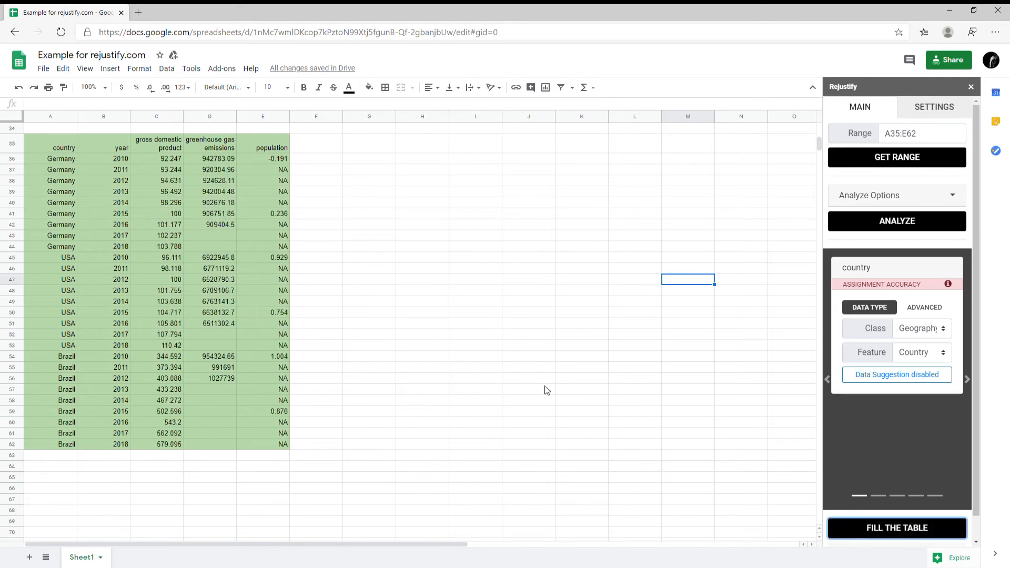
drag(368, 312, 378, 358)
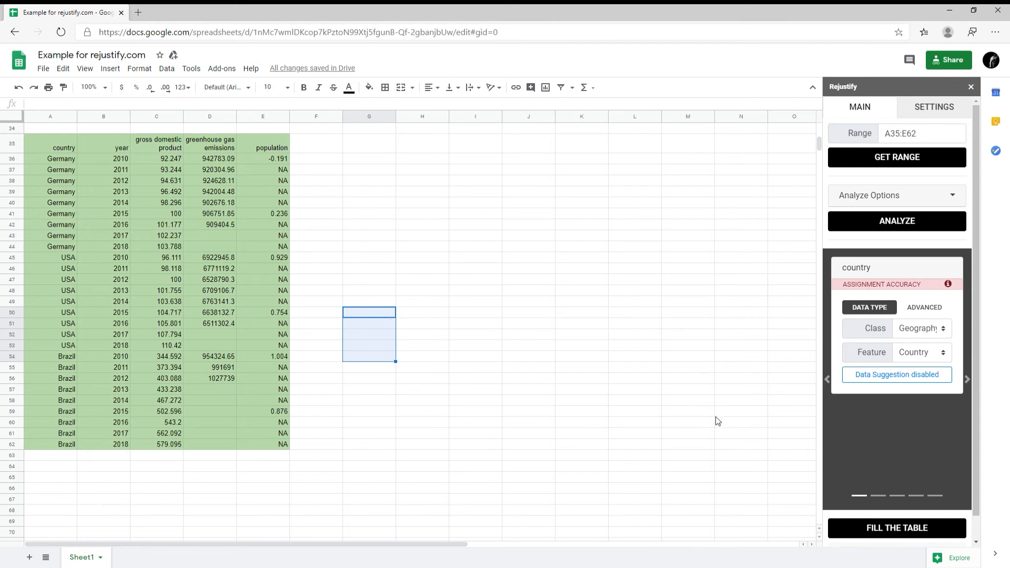
- Change the GDP metadata's WEO Subject to 'Gross domestic product, current prices' and save
click(968, 380)
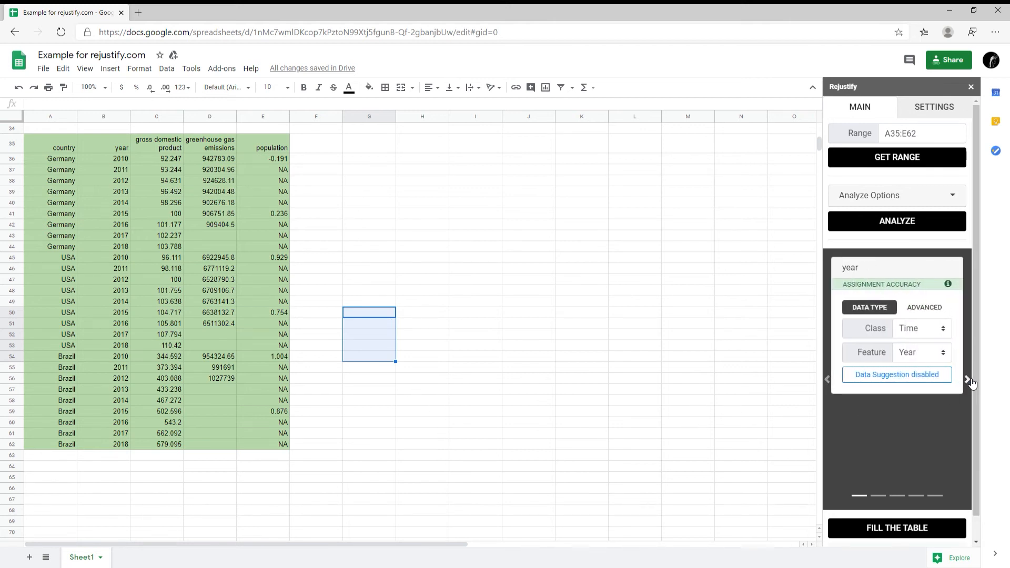
click(969, 380)
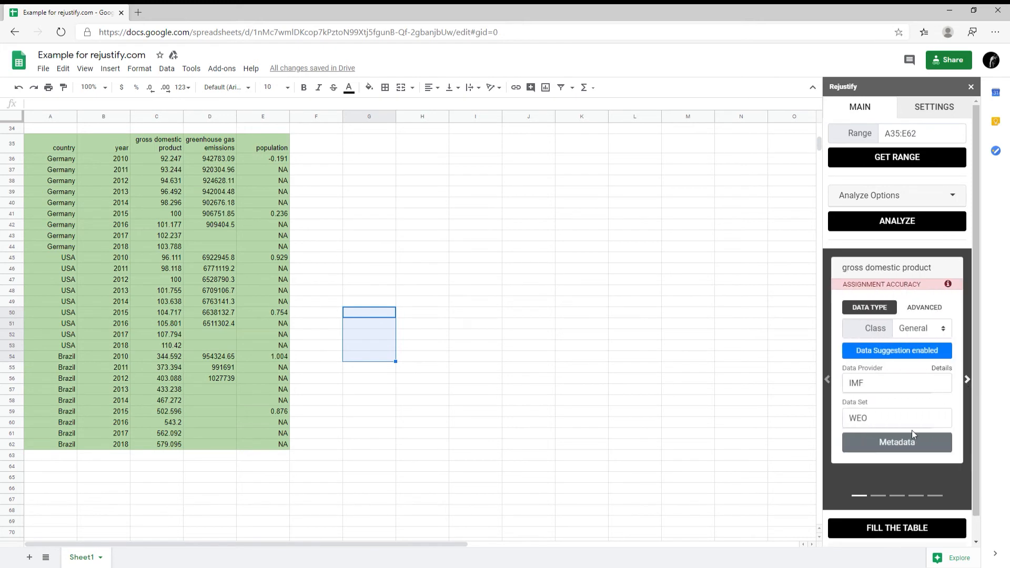
click(905, 451)
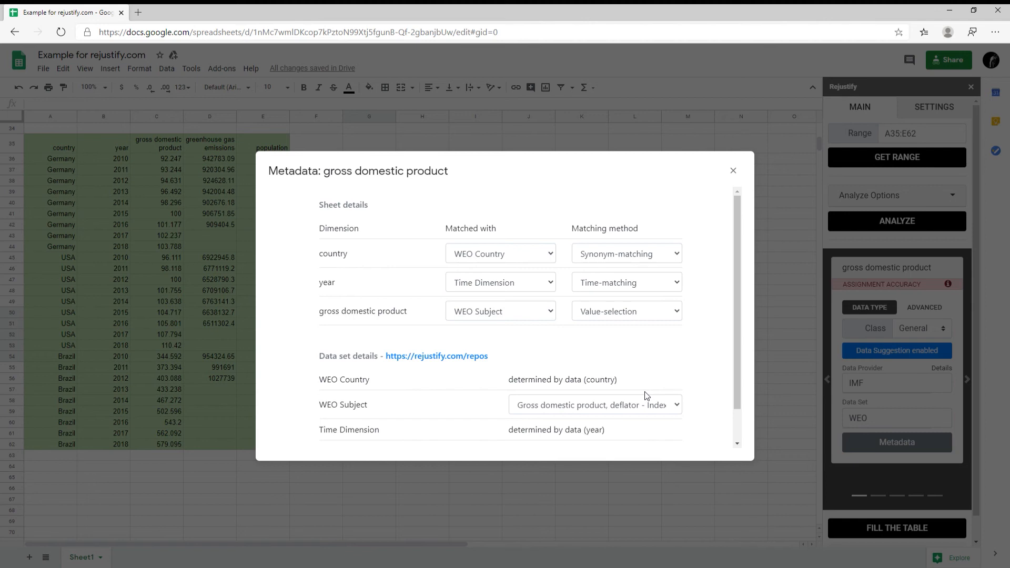
scroll(710, 280, down, 1)
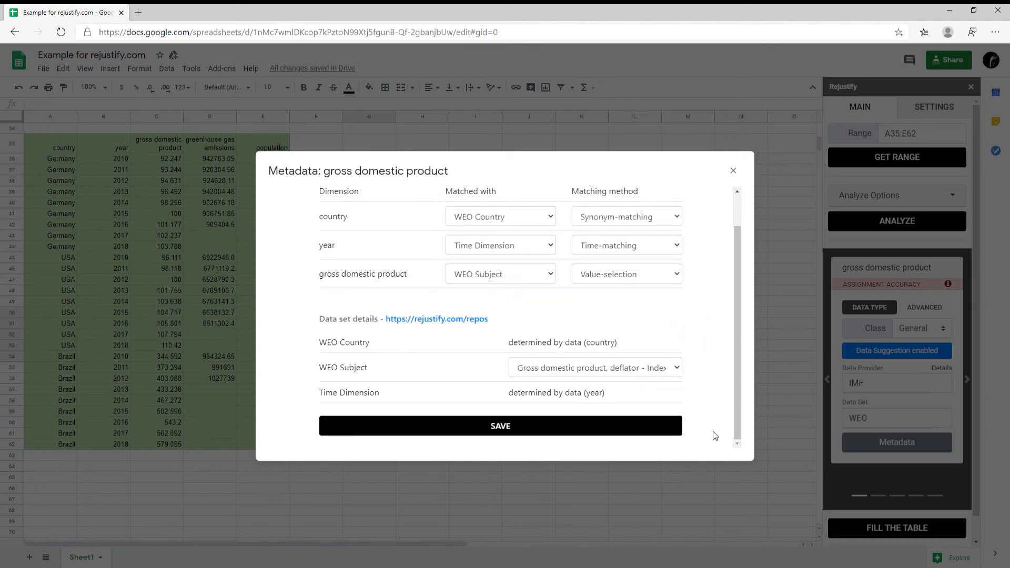
click(677, 369)
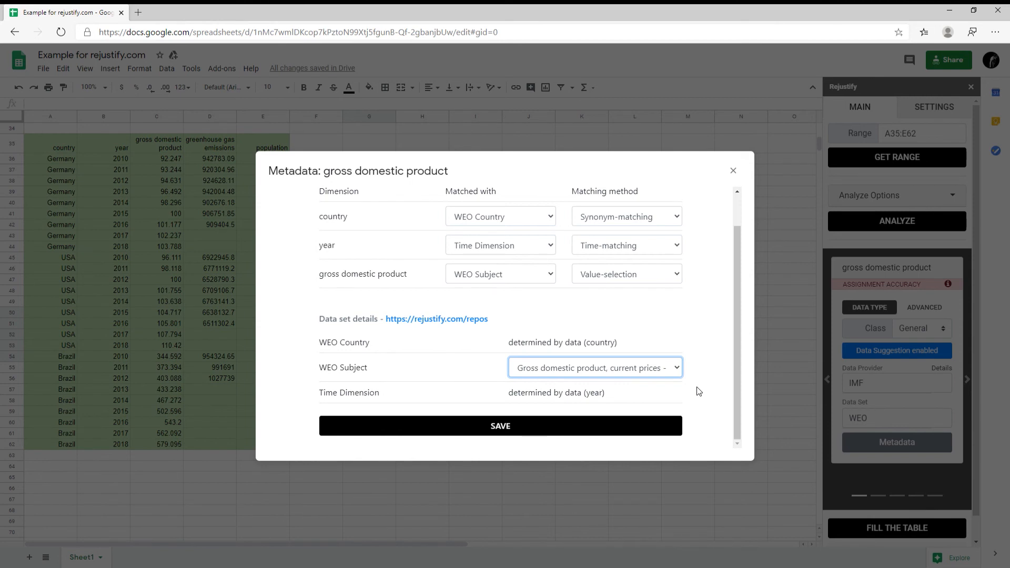
click(629, 428)
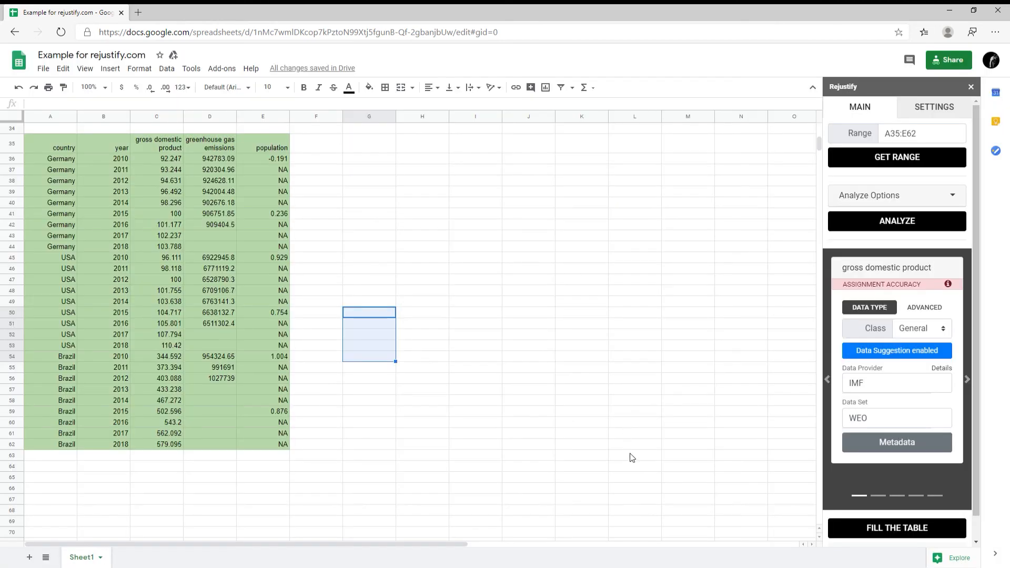
- Switch the population indicator from growth rate to Total population (thousands) and save
click(968, 380)
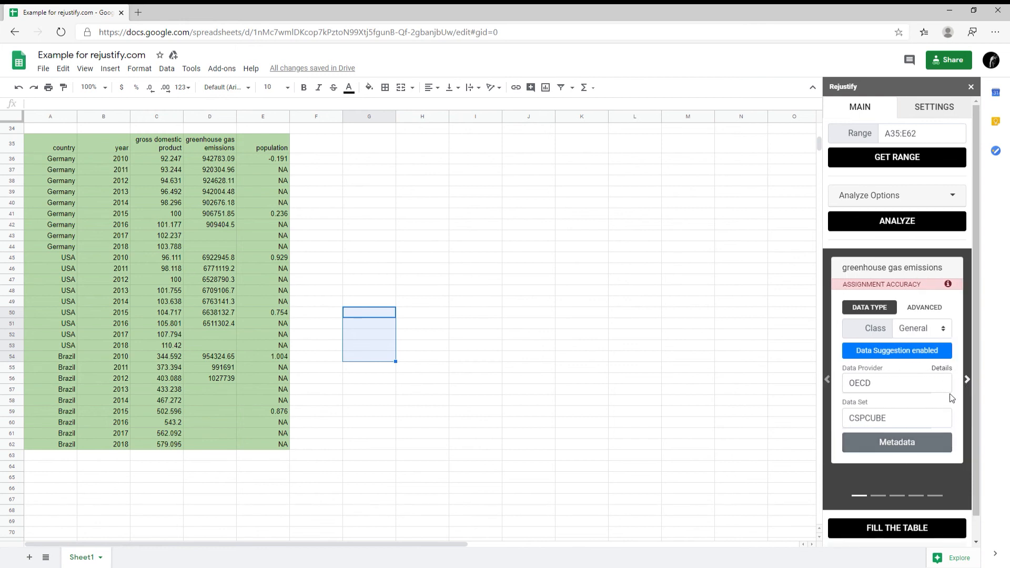
click(968, 380)
click(908, 447)
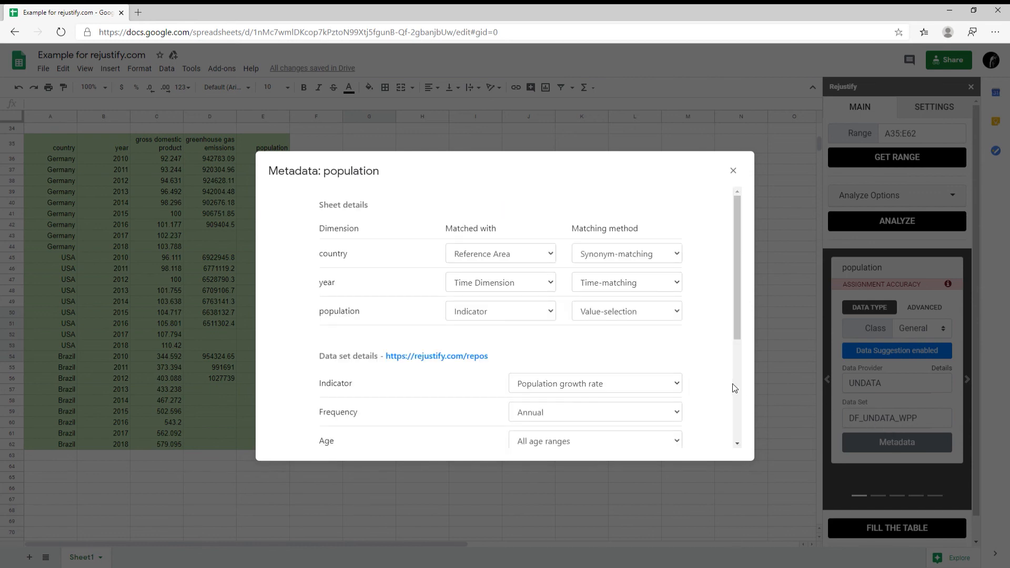
scroll(732, 387, down, 2)
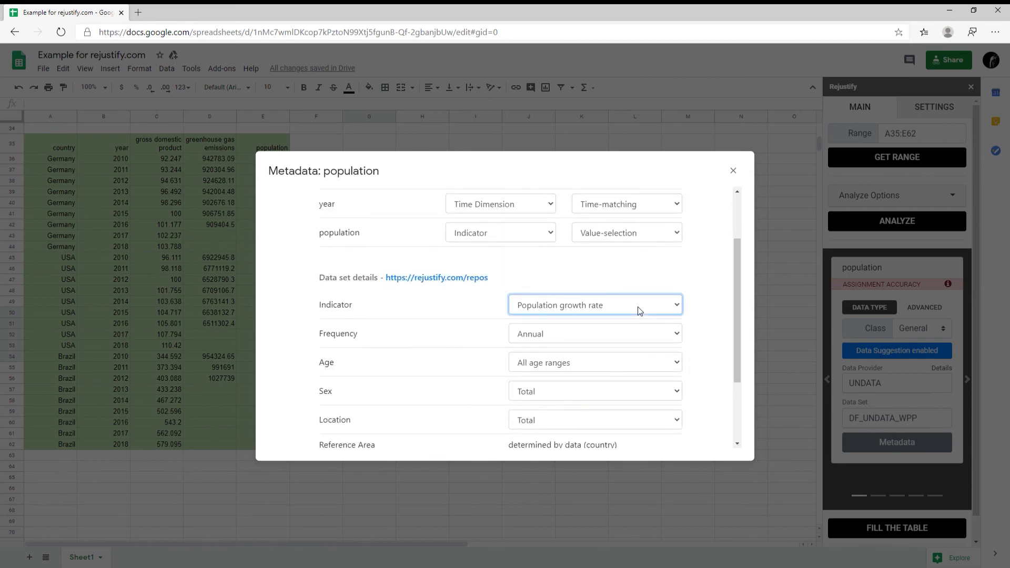
click(637, 307)
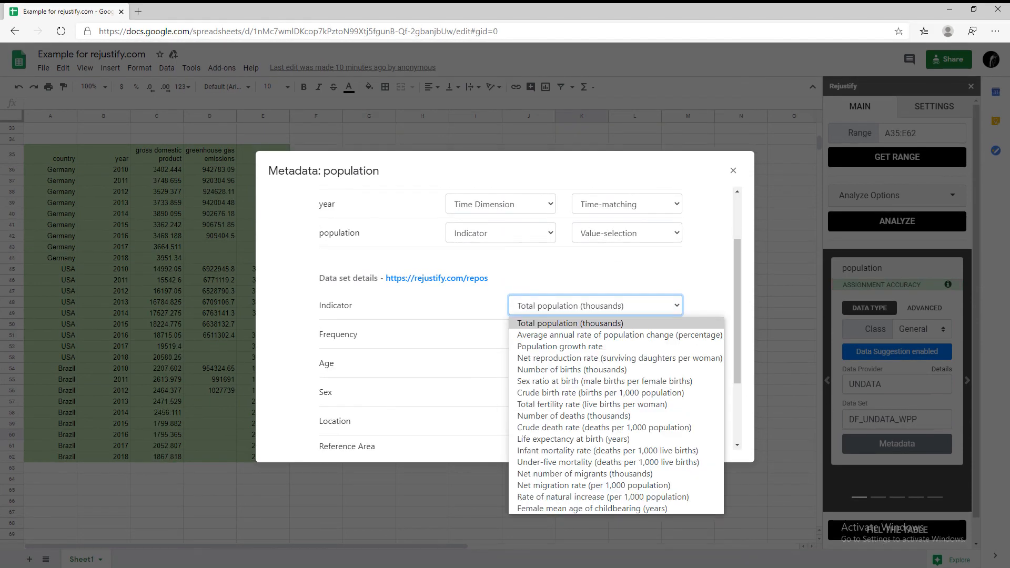
click(570, 323)
scroll(591, 403, down, 5)
click(569, 429)
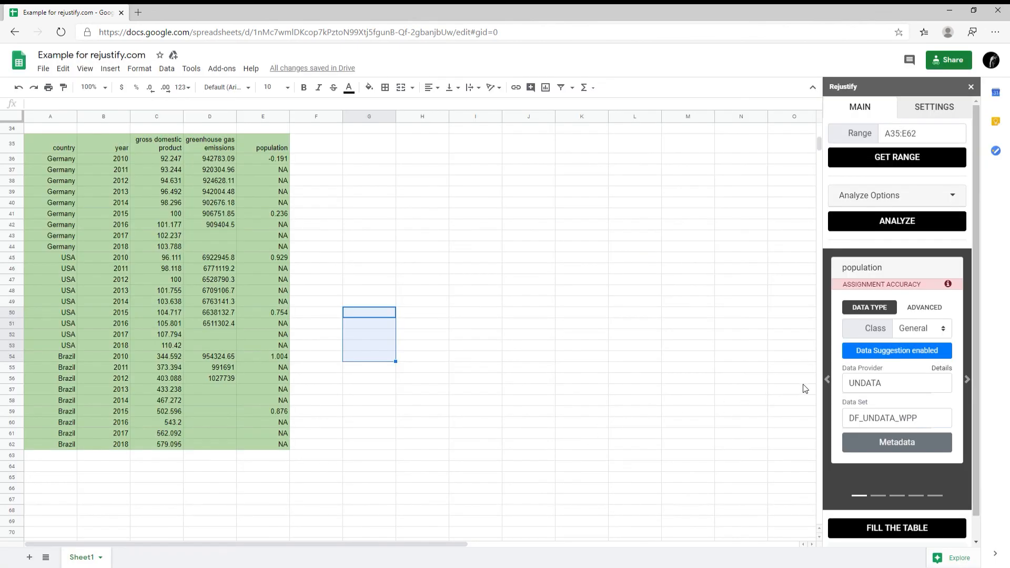
- Refill the table with the revised GDP and population values, then load rejustify.com
click(881, 528)
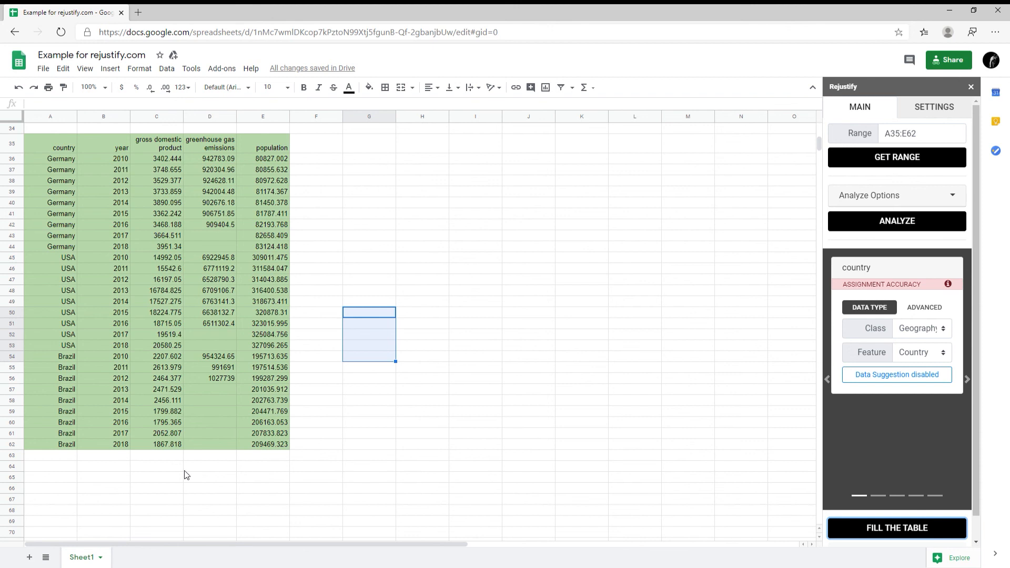
click(158, 478)
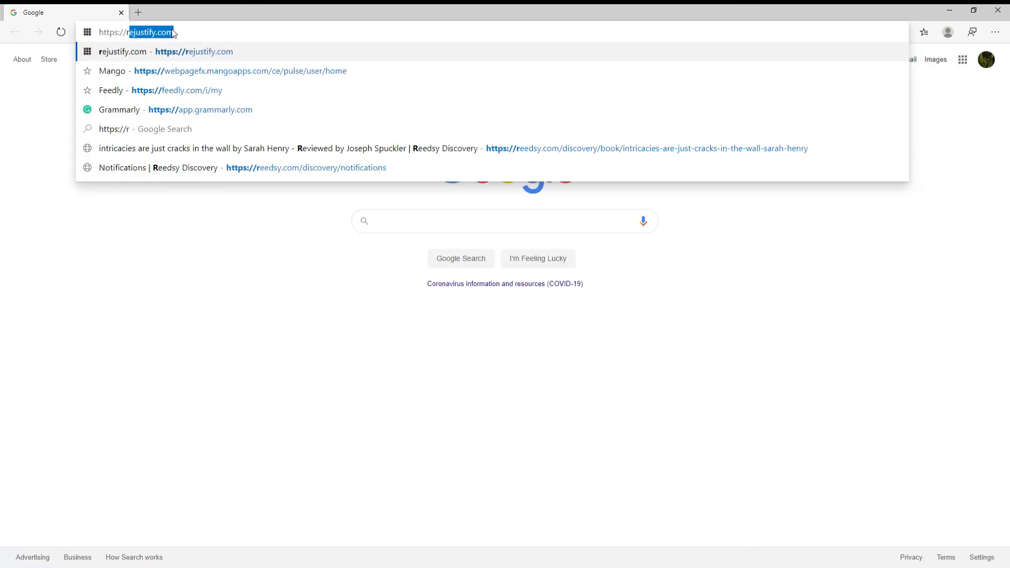
text(ejusti)
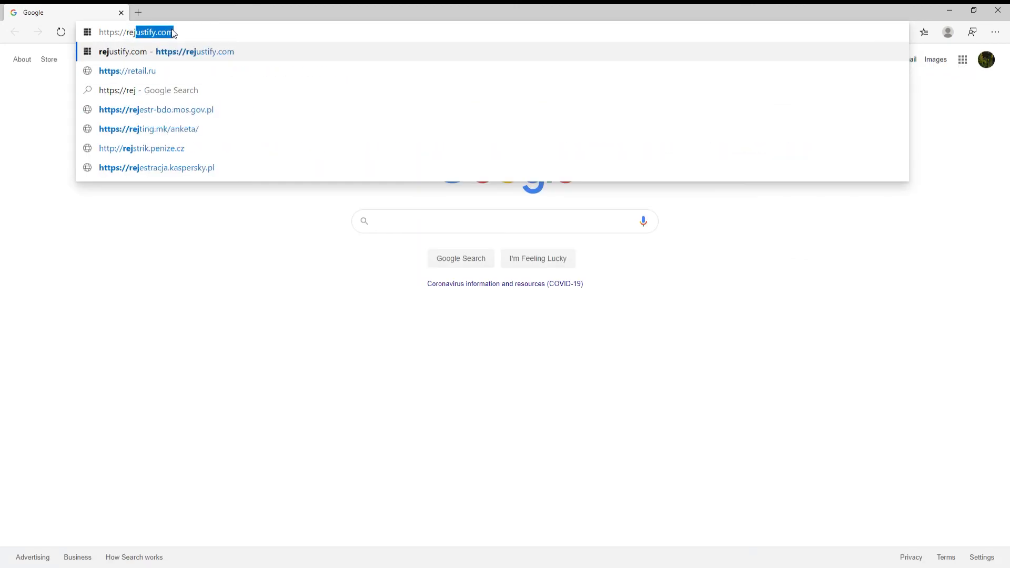
text(fy.com)
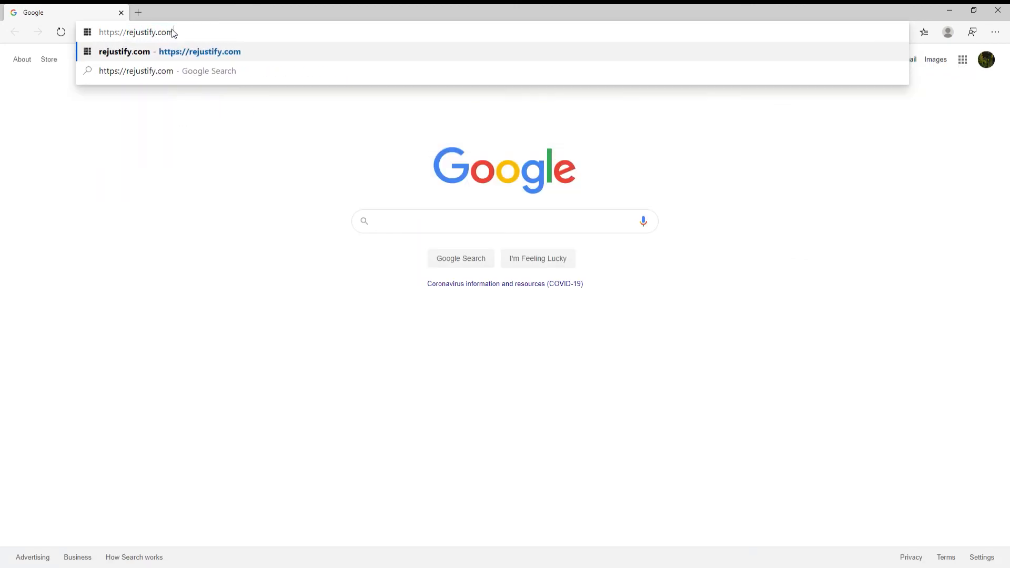
key(Return)
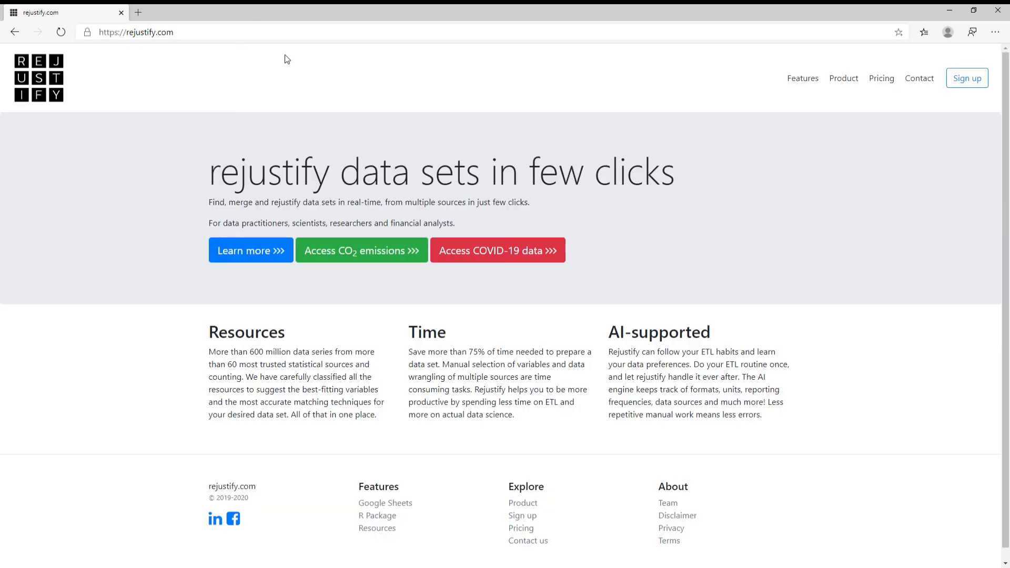